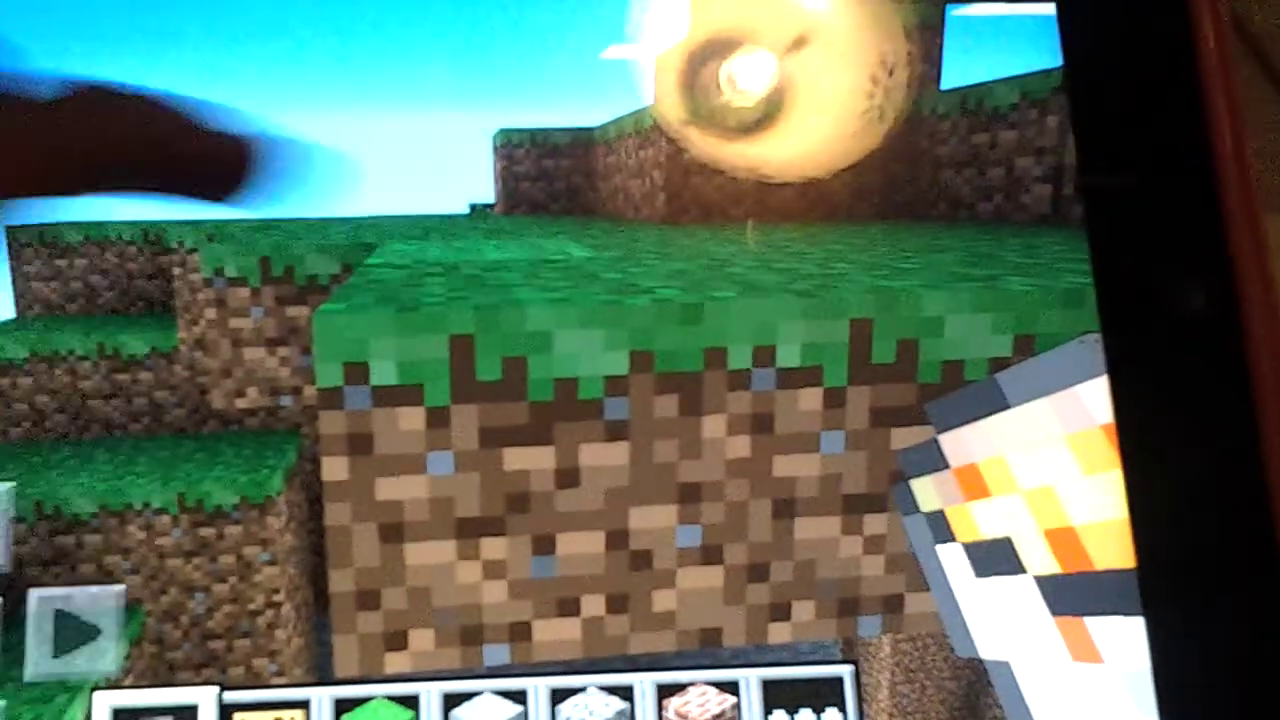
{"action": "left_click", "coordinate": [570, 170]}
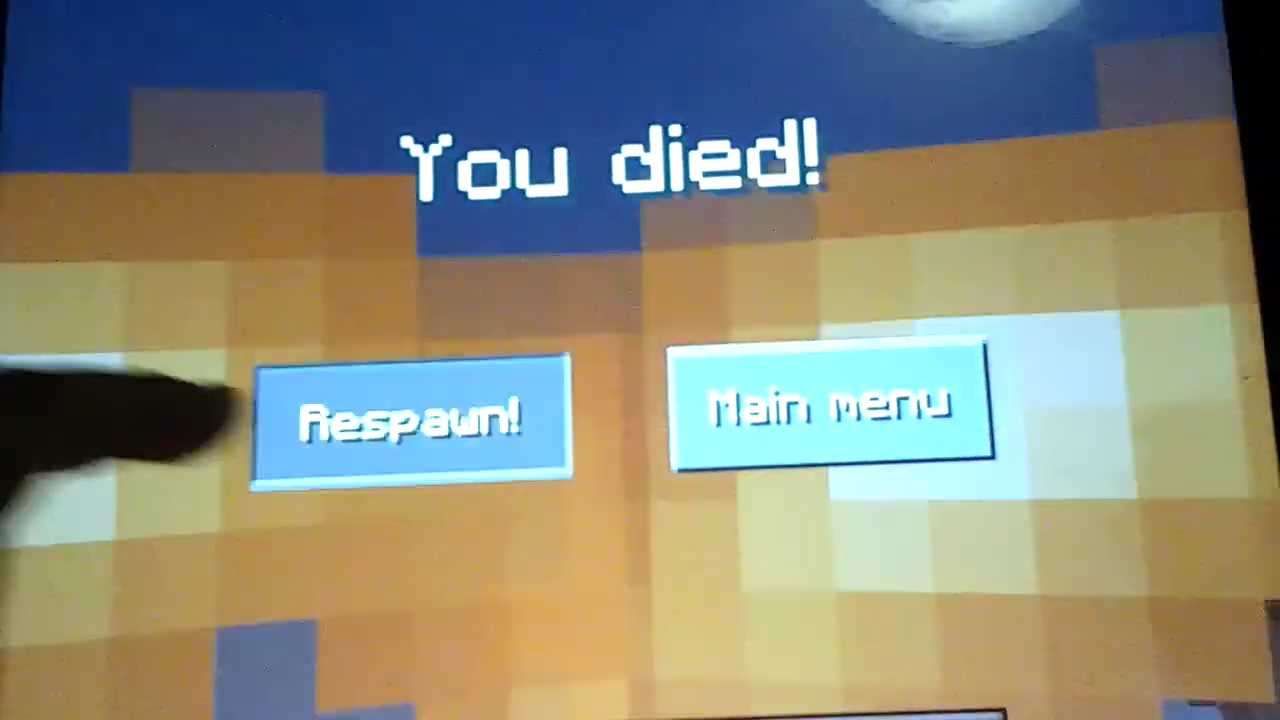
{"action": "left_click", "coordinate": [480, 465]}
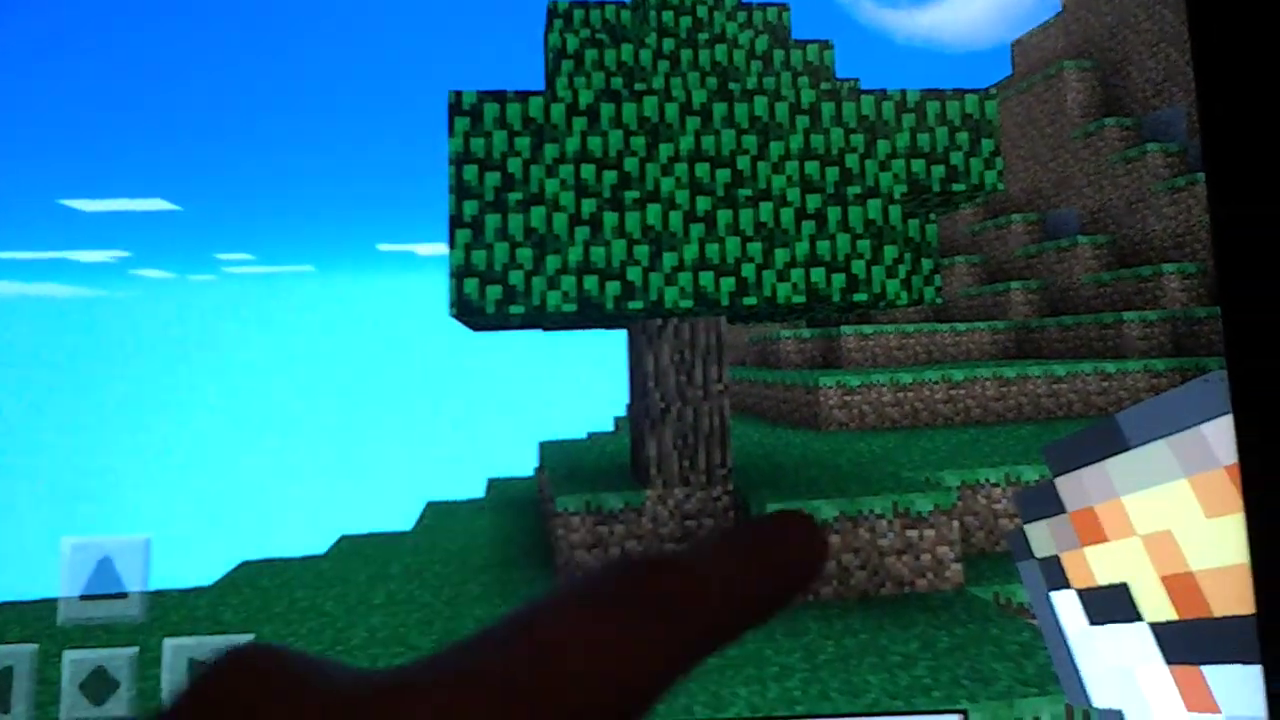